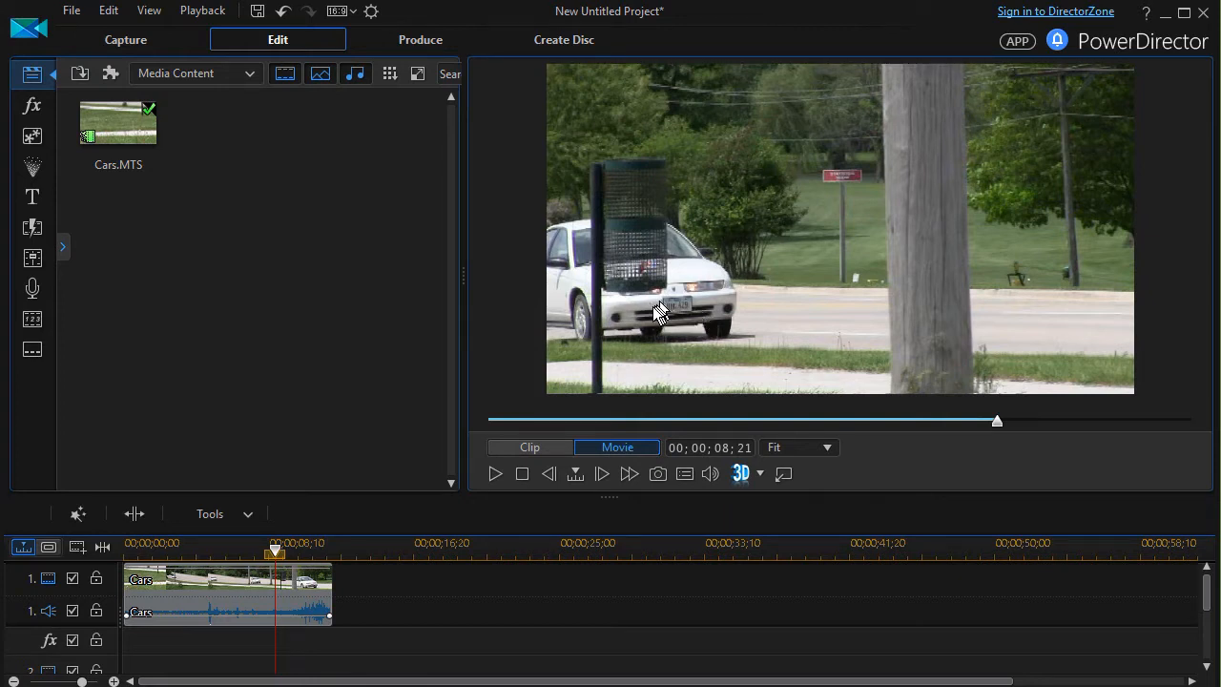
- Set the playhead to 00;00;08;16, where the white car's licence plate emerges, and open the Cars clip in Motion Tracker
left_click(550, 474)
left_click(550, 474)
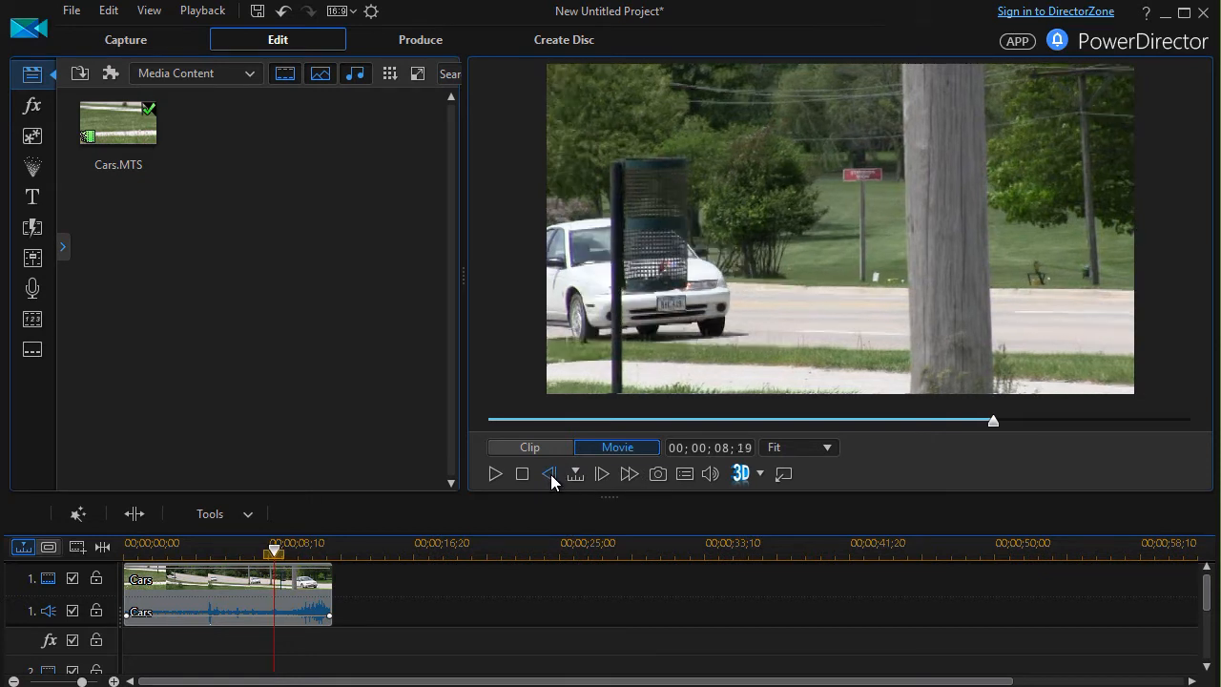
left_click(549, 474)
left_click(549, 474)
left_click(549, 474)
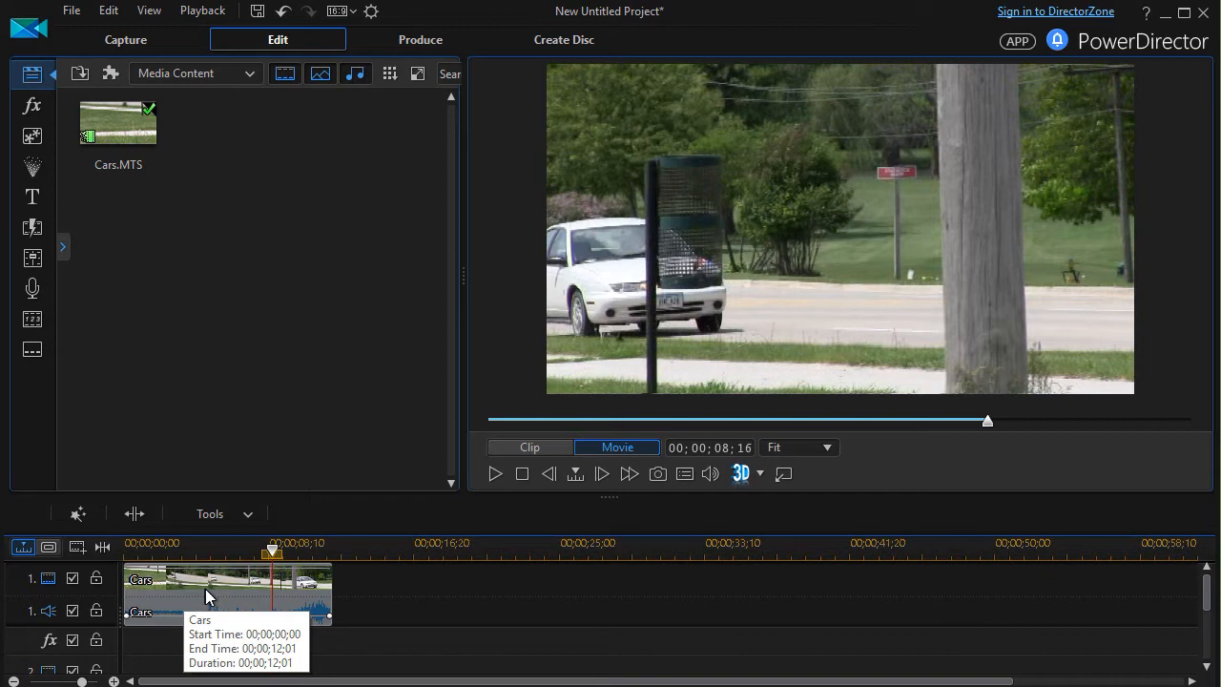
left_click_drag(251, 594, 545, 510)
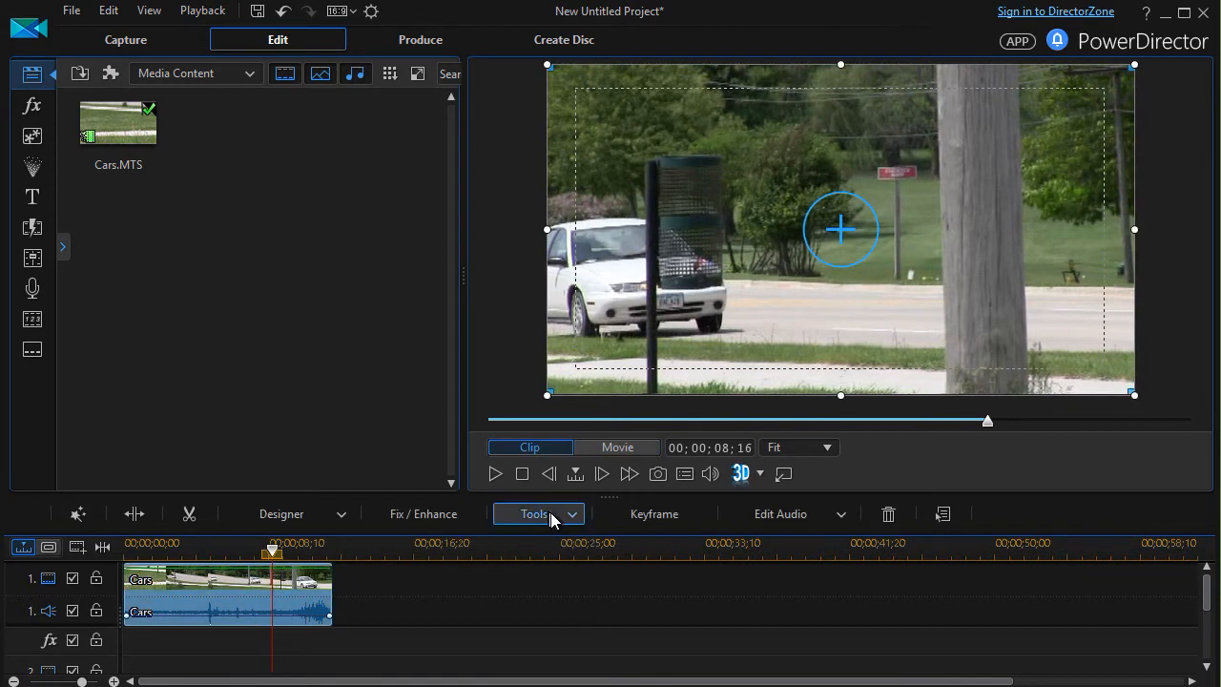
left_click(548, 513)
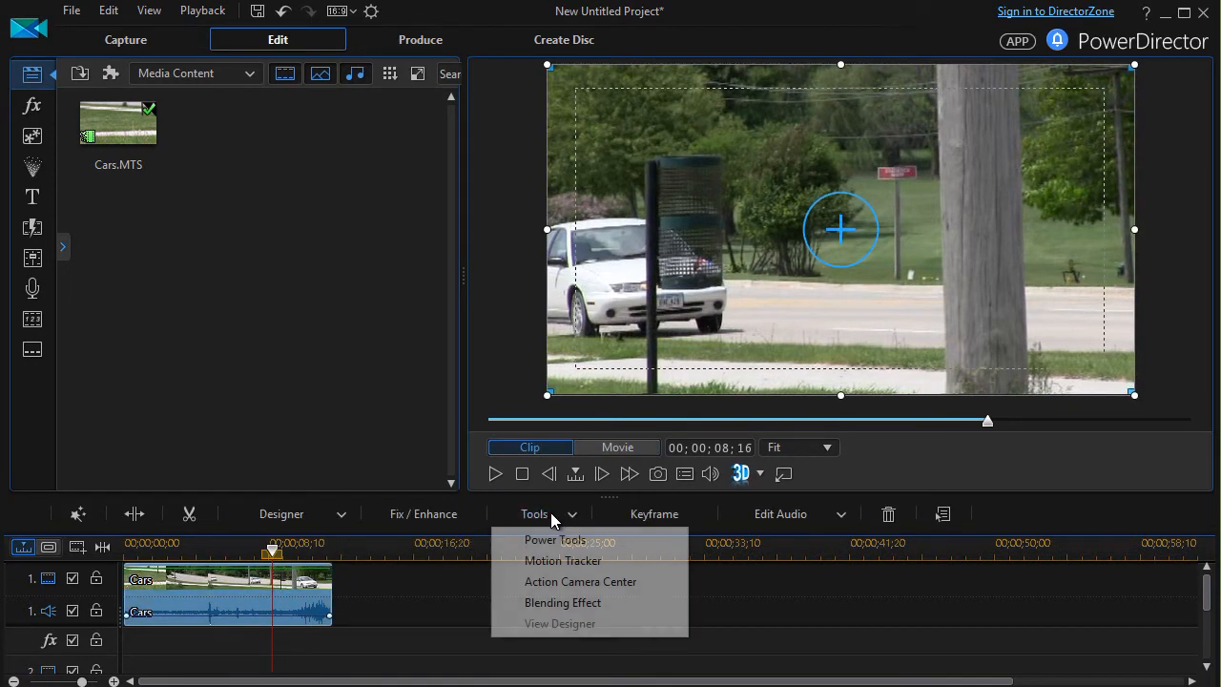
left_click(575, 563)
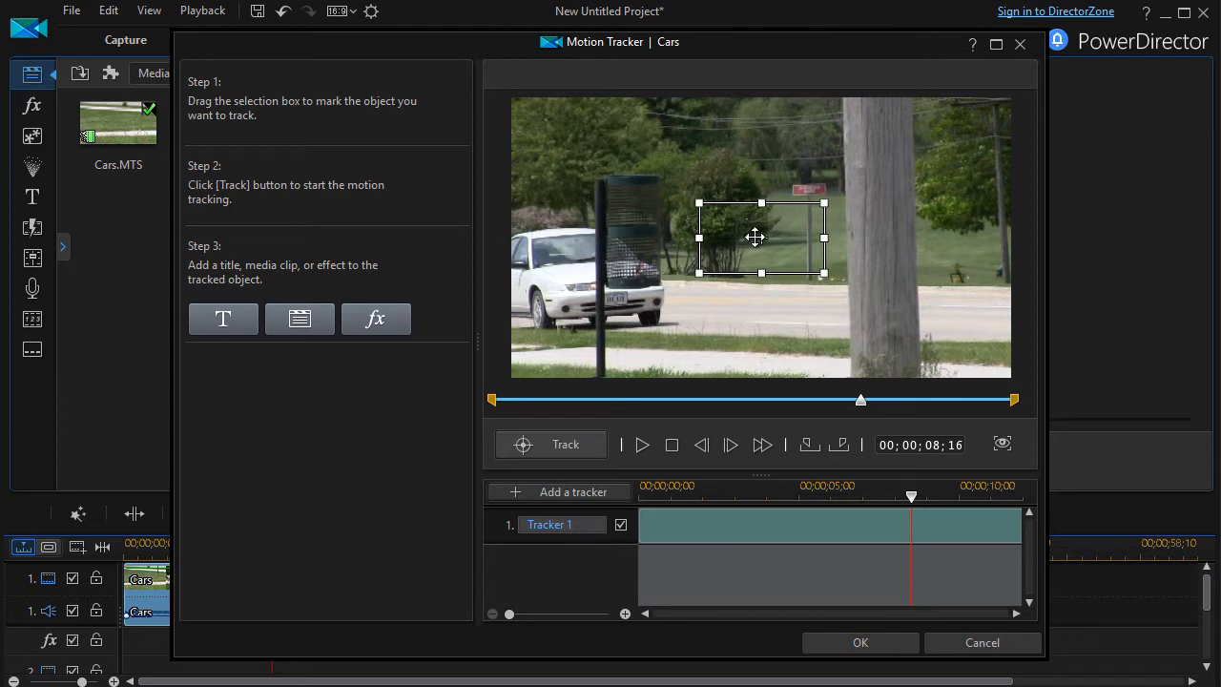
- Shrink Tracker 1's selection box to fit the white car's licence plate at 00;00;08;16 and run the motion tracking
left_click_drag(824, 201, 619, 298)
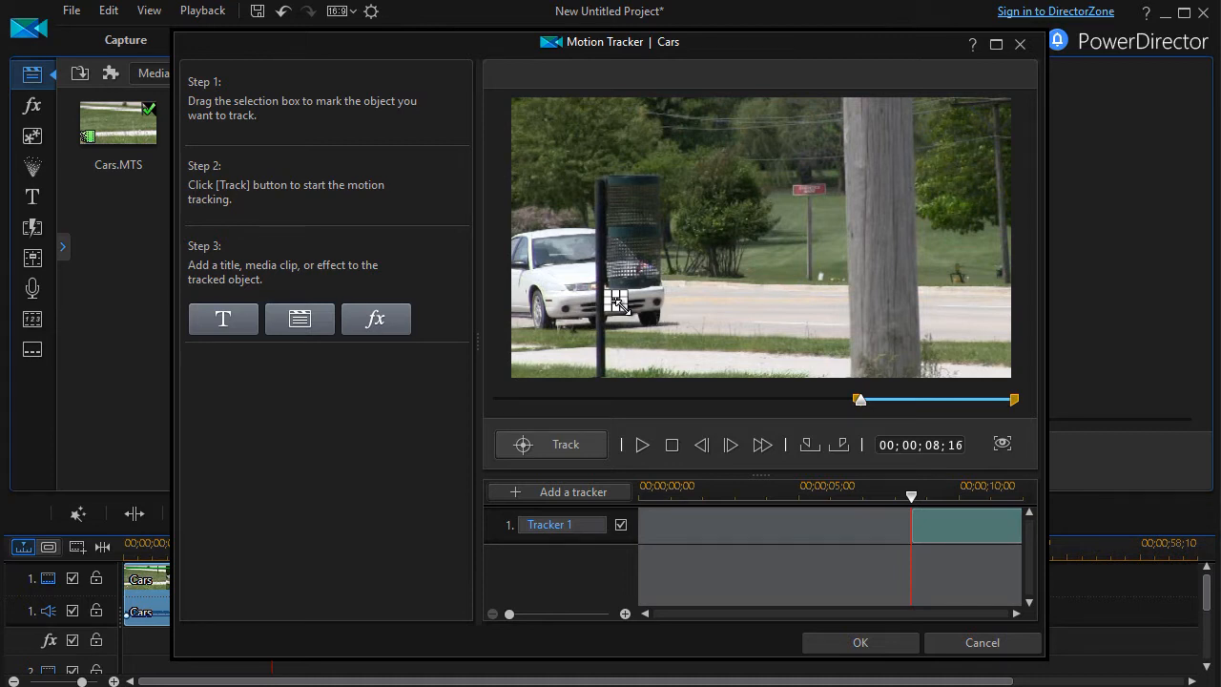
left_click_drag(622, 307, 620, 304)
left_click(565, 448)
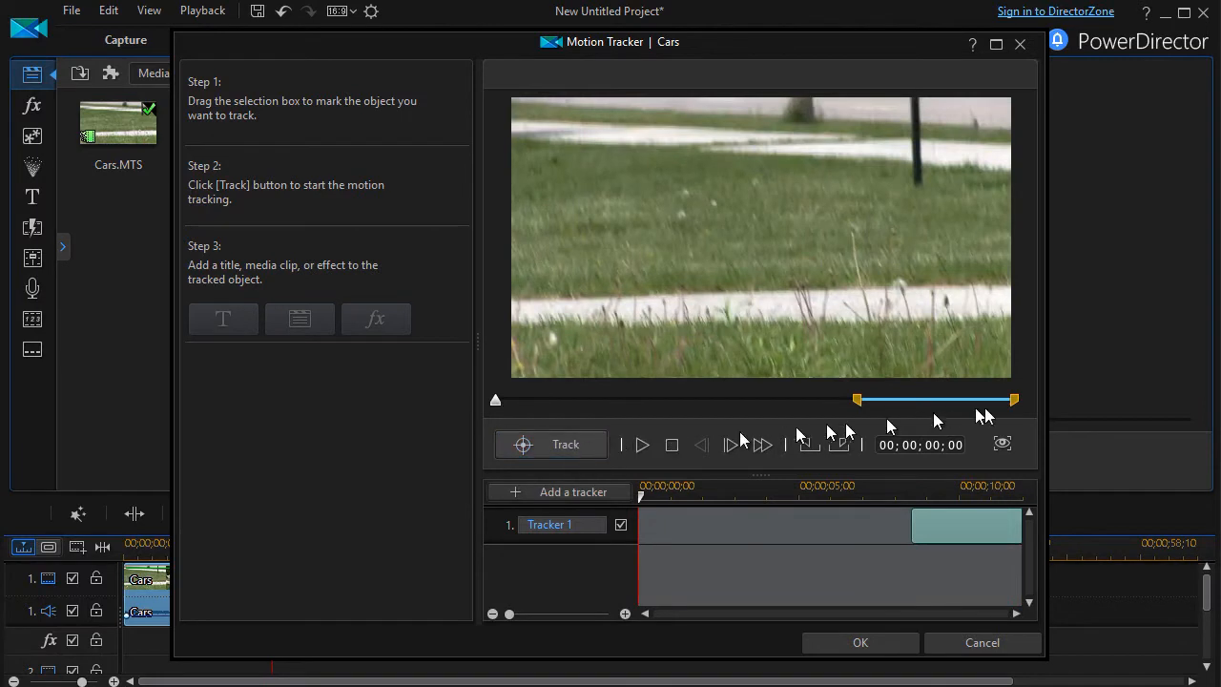
- Find the frame where the pole hides the licence plate and end Tracker 1's range at 00;00;09;06
left_click_drag(495, 407, 898, 447)
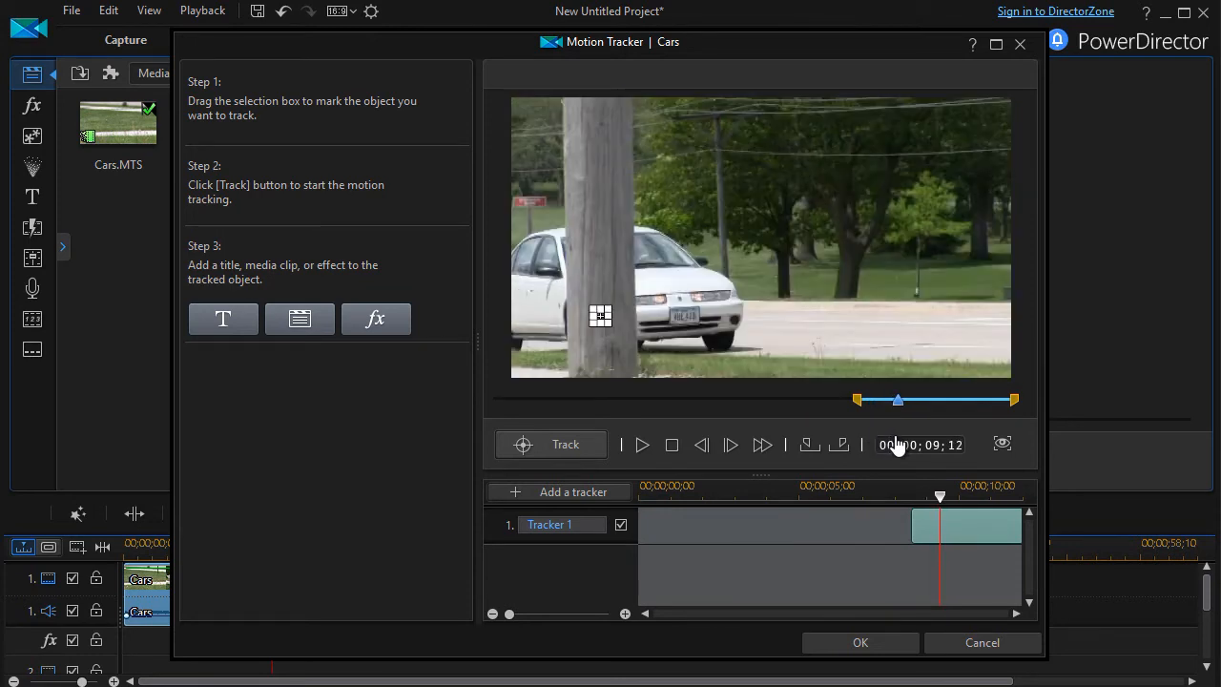
left_click_drag(896, 446, 885, 449)
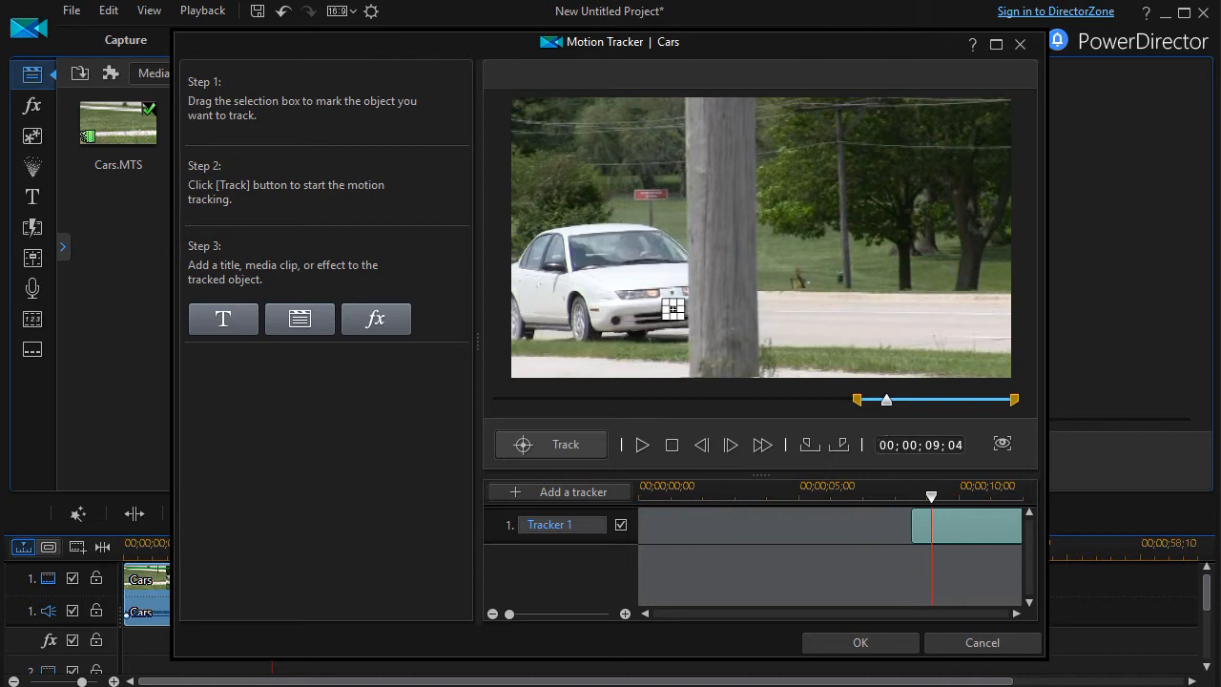
left_click(731, 444)
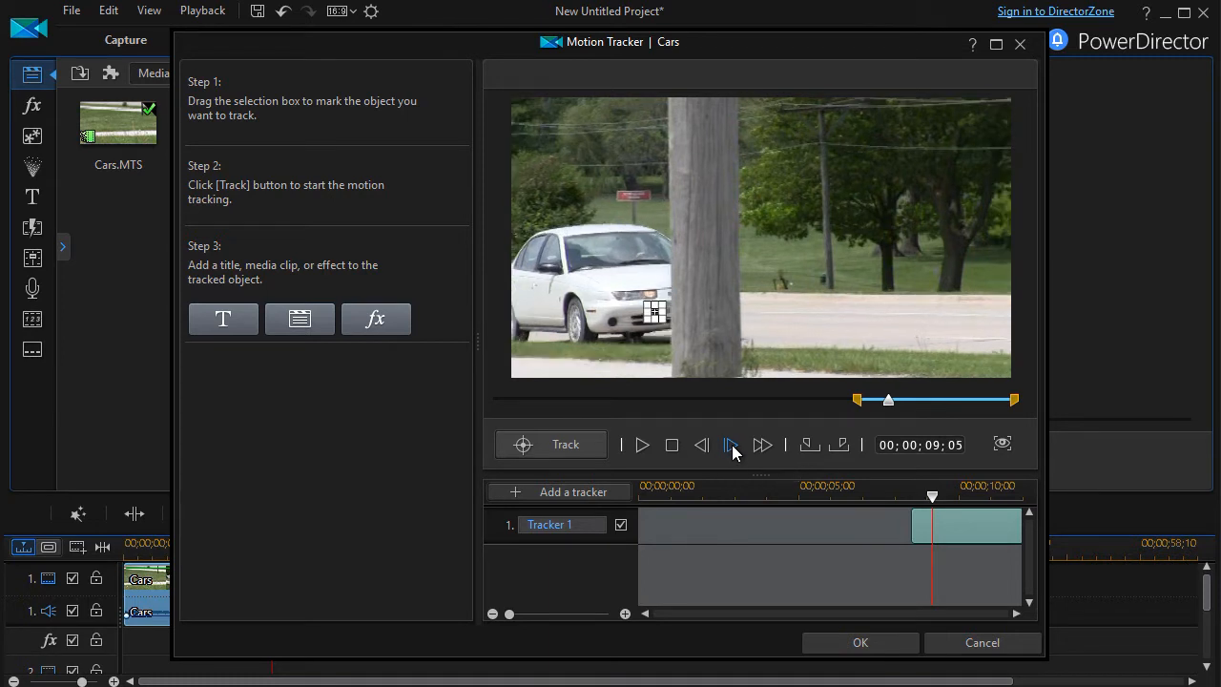
left_click(732, 444)
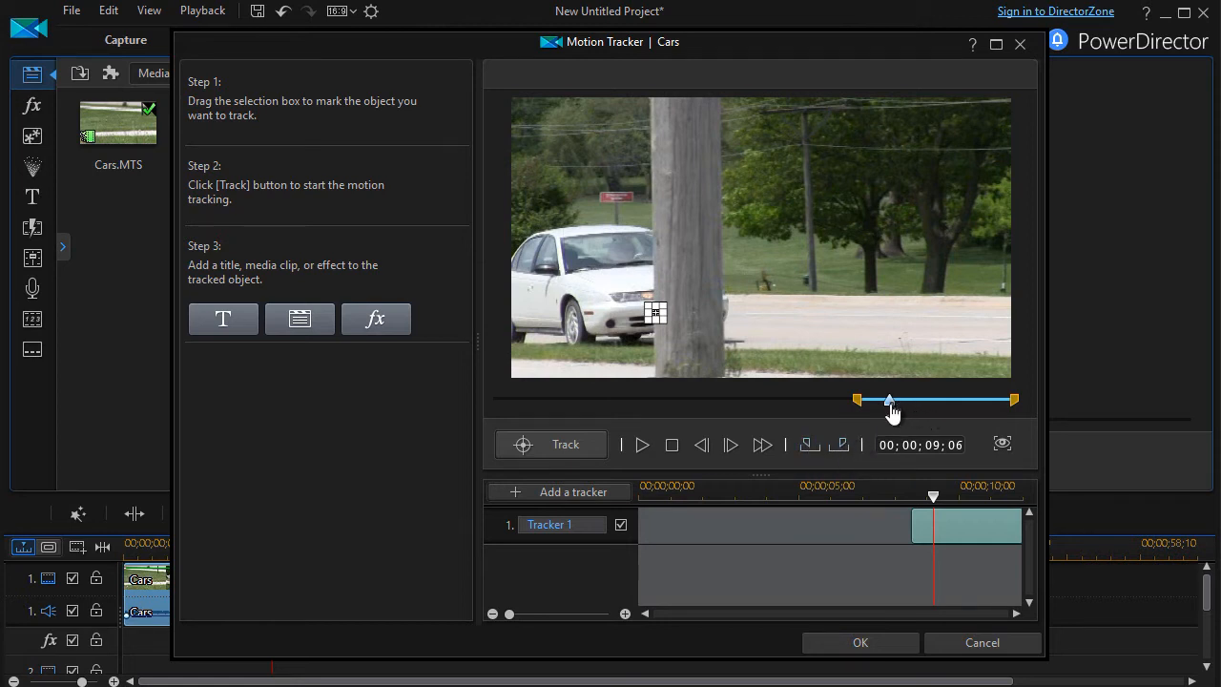
left_click(845, 444)
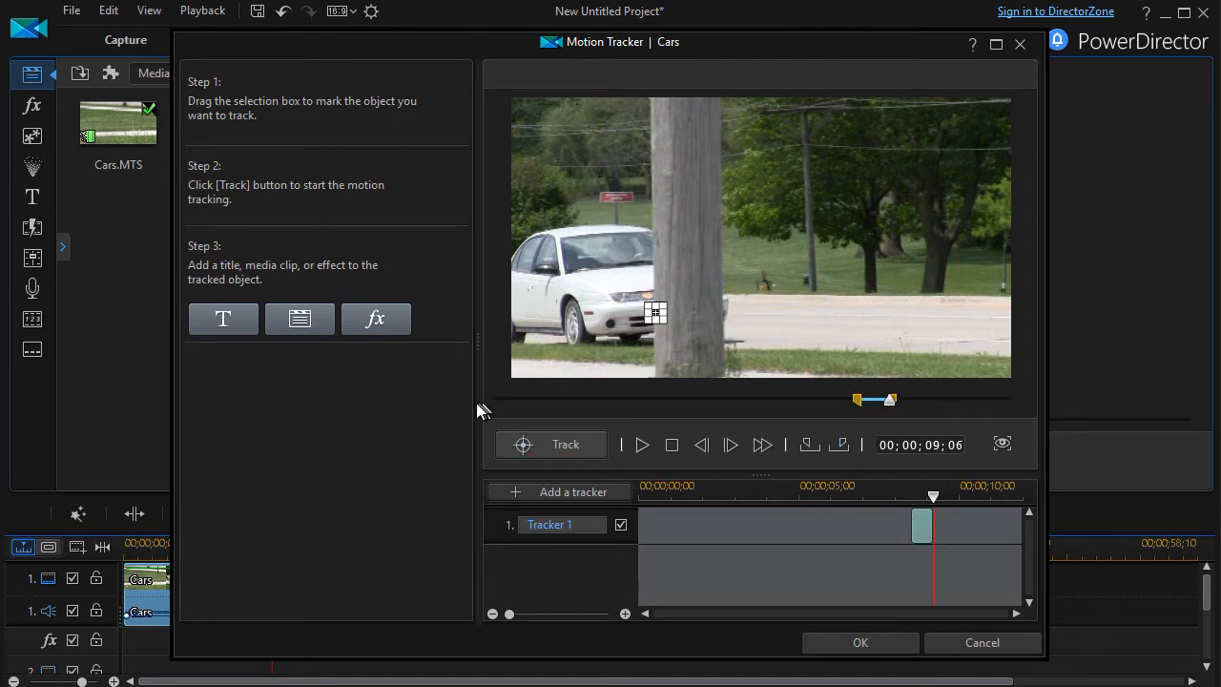
- Add a Blur effect to Tracker 1, enlarge its box, set the degree to 18 and adjust effect size with the tracked object
left_click(386, 326)
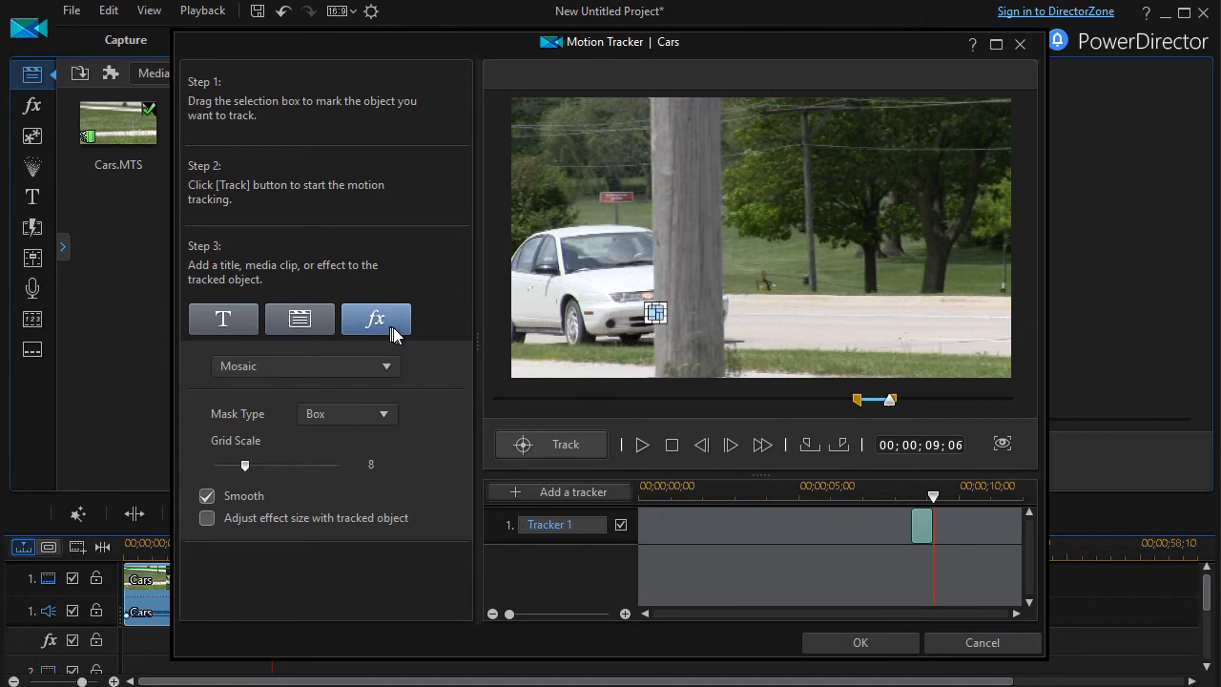
left_click(387, 367)
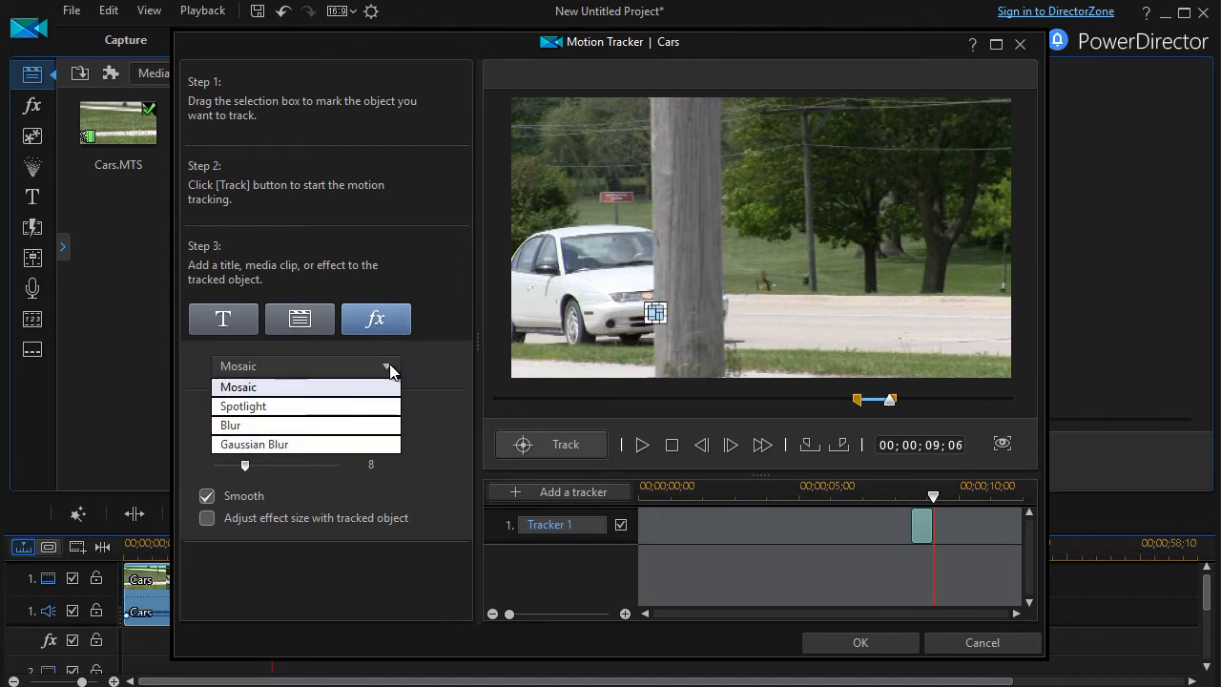
left_click(365, 428)
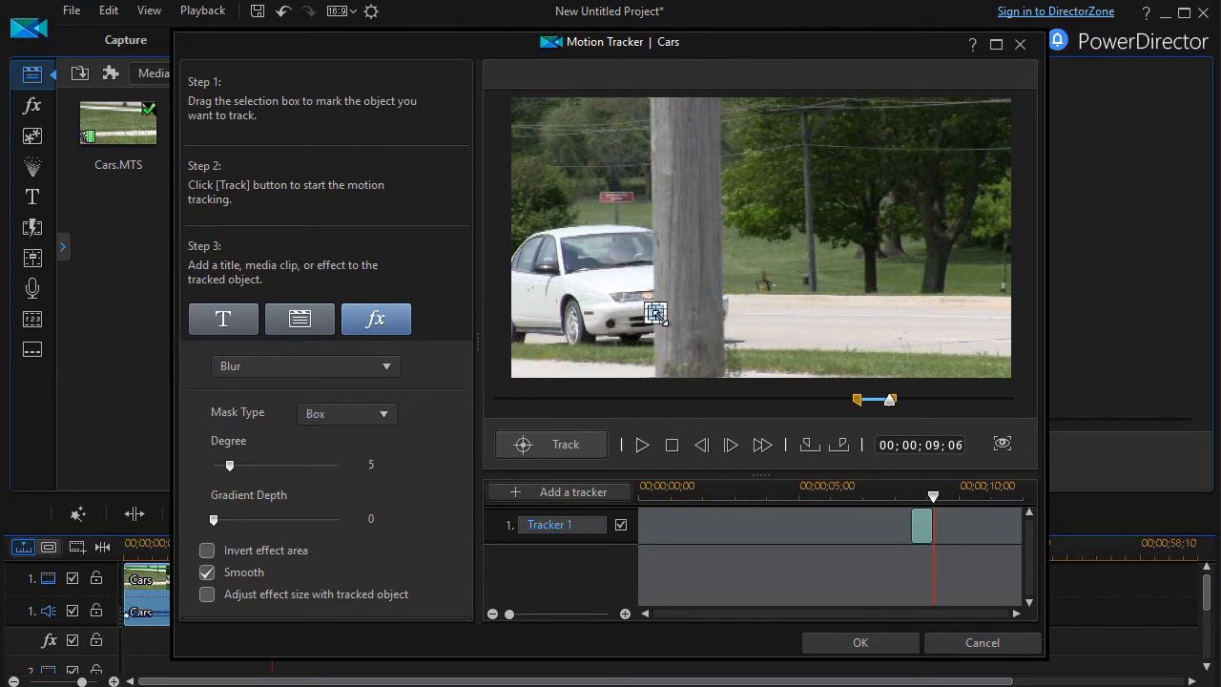
left_click_drag(665, 321, 673, 319)
left_click_drag(662, 308, 663, 303)
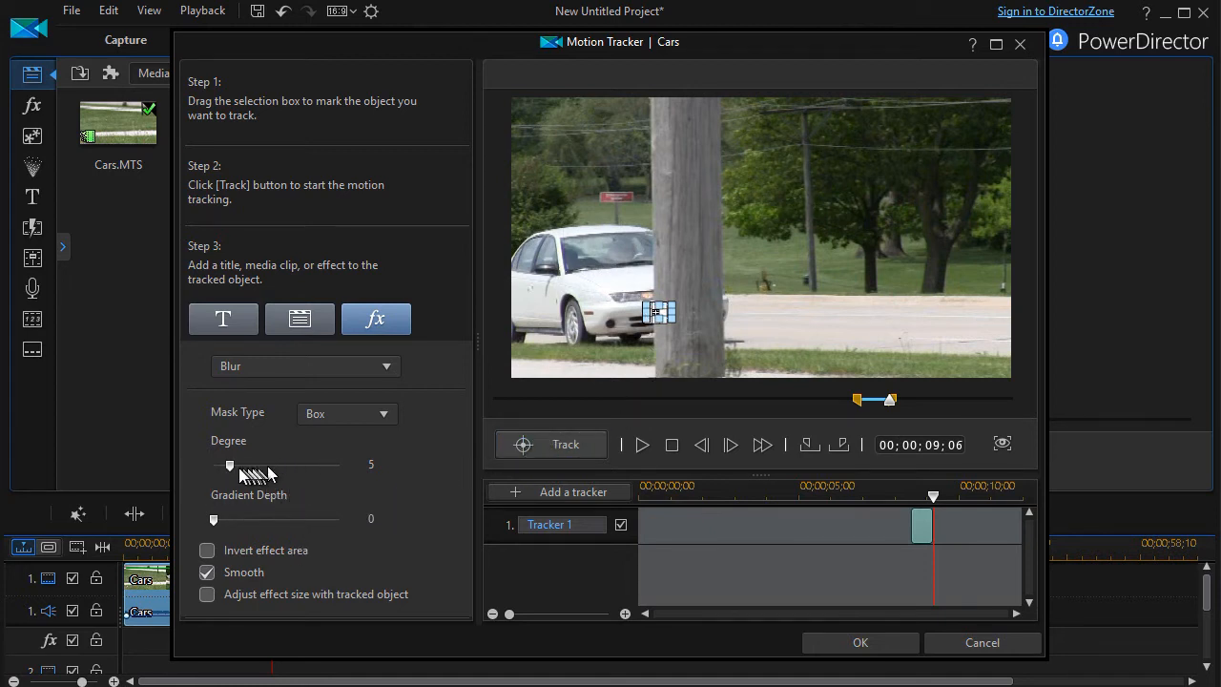
left_click_drag(231, 465, 274, 470)
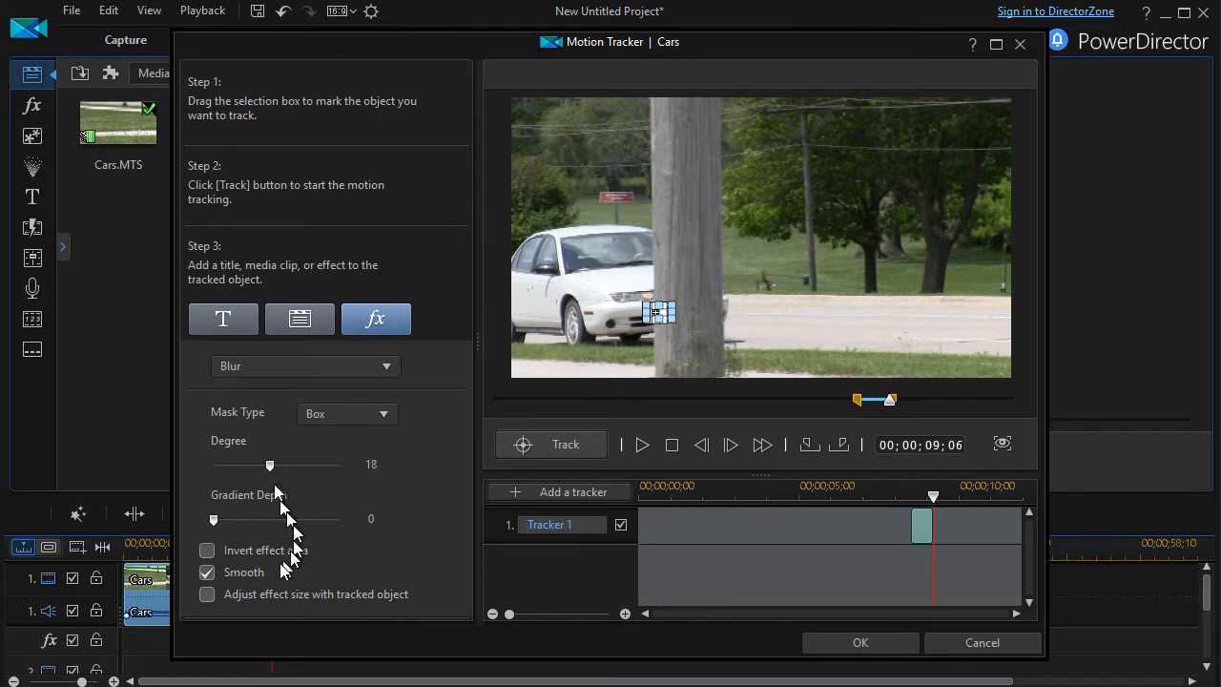
left_click(207, 594)
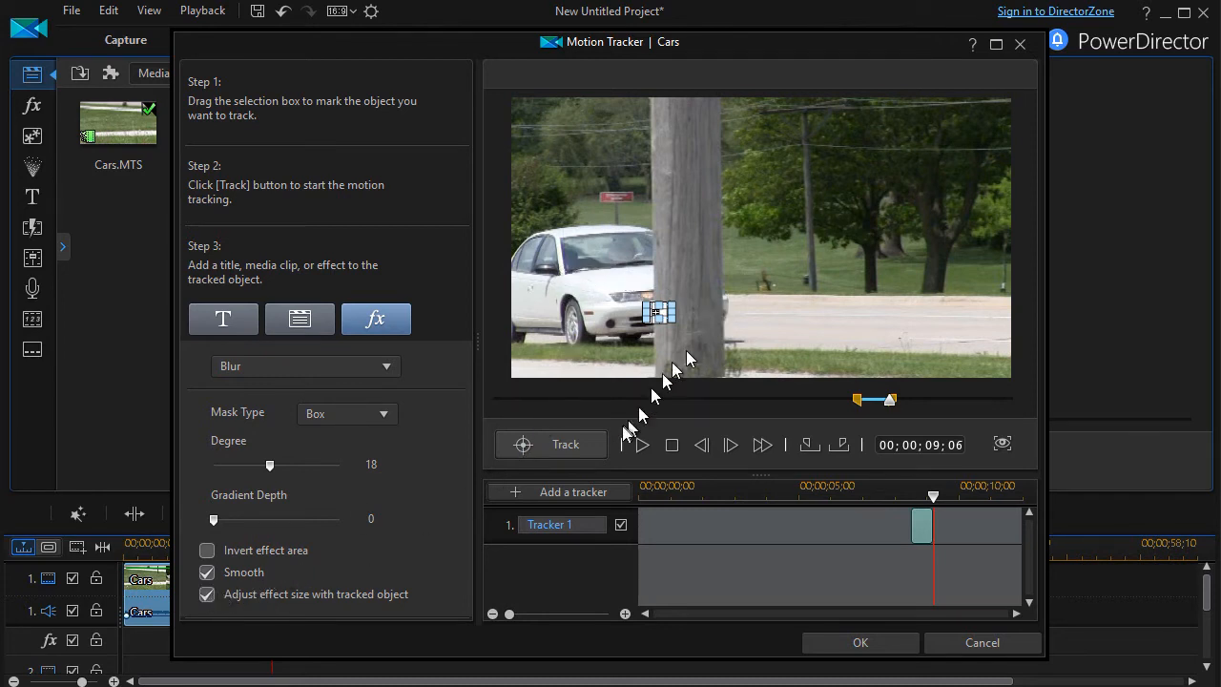
- Play the clip from 00;00;07;20 to check the blur on the licence plate up to the pole
left_click(824, 399)
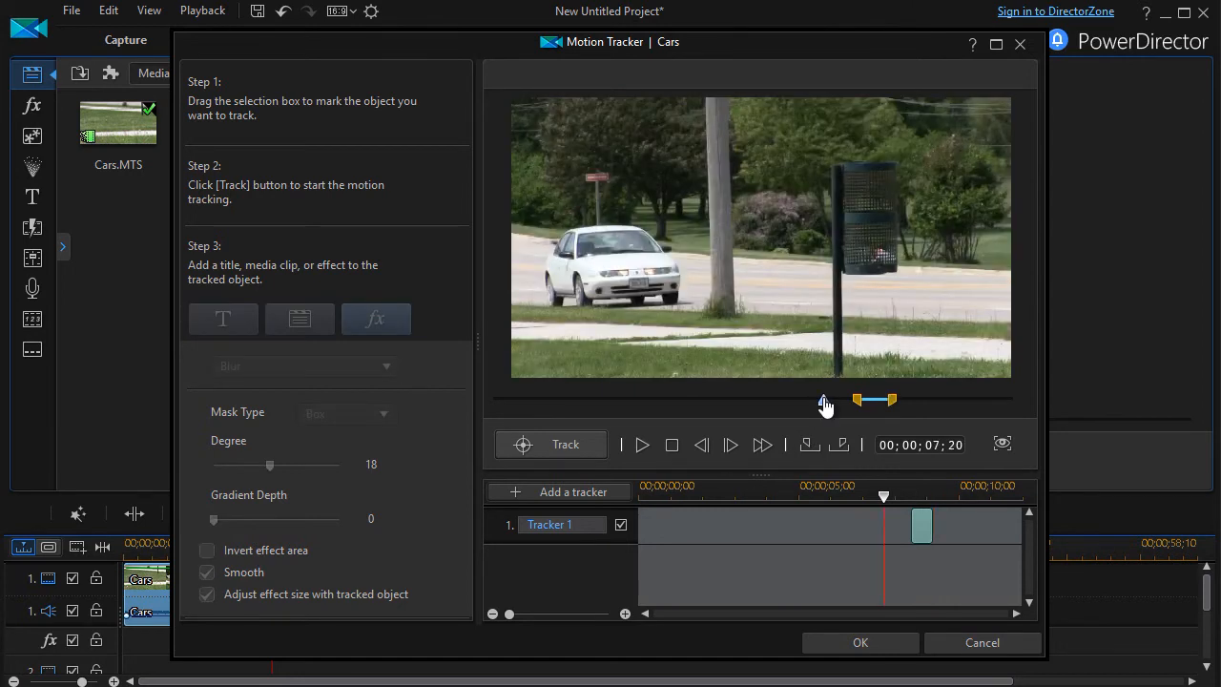
left_click(640, 445)
left_click(640, 446)
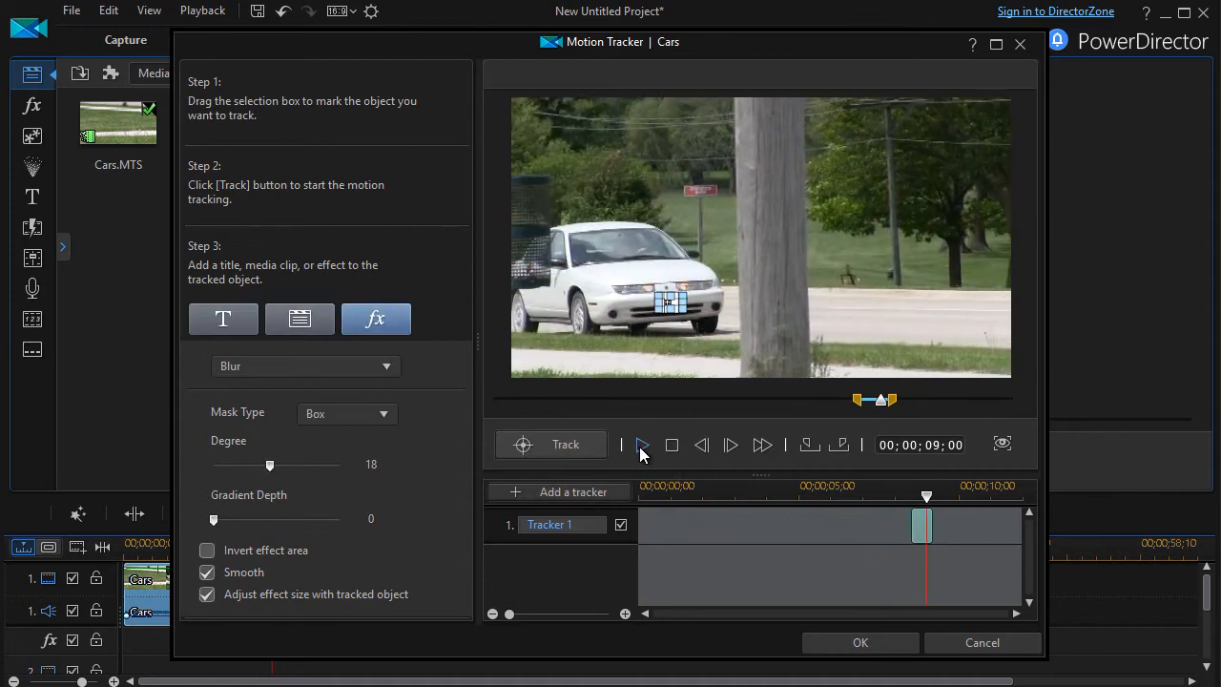
left_click(643, 448)
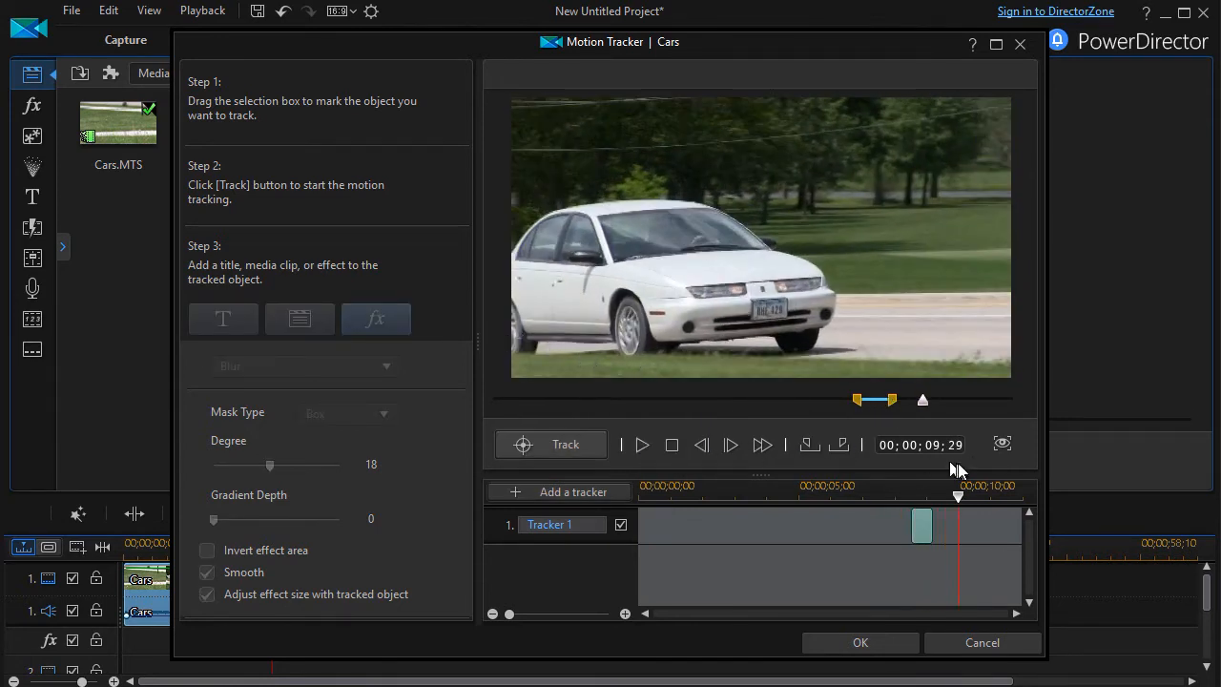
- Add a second tracker at 00;00;09;10, fit its box to the licence plate past the pole and run the motion tracking
left_click_drag(924, 402, 899, 408)
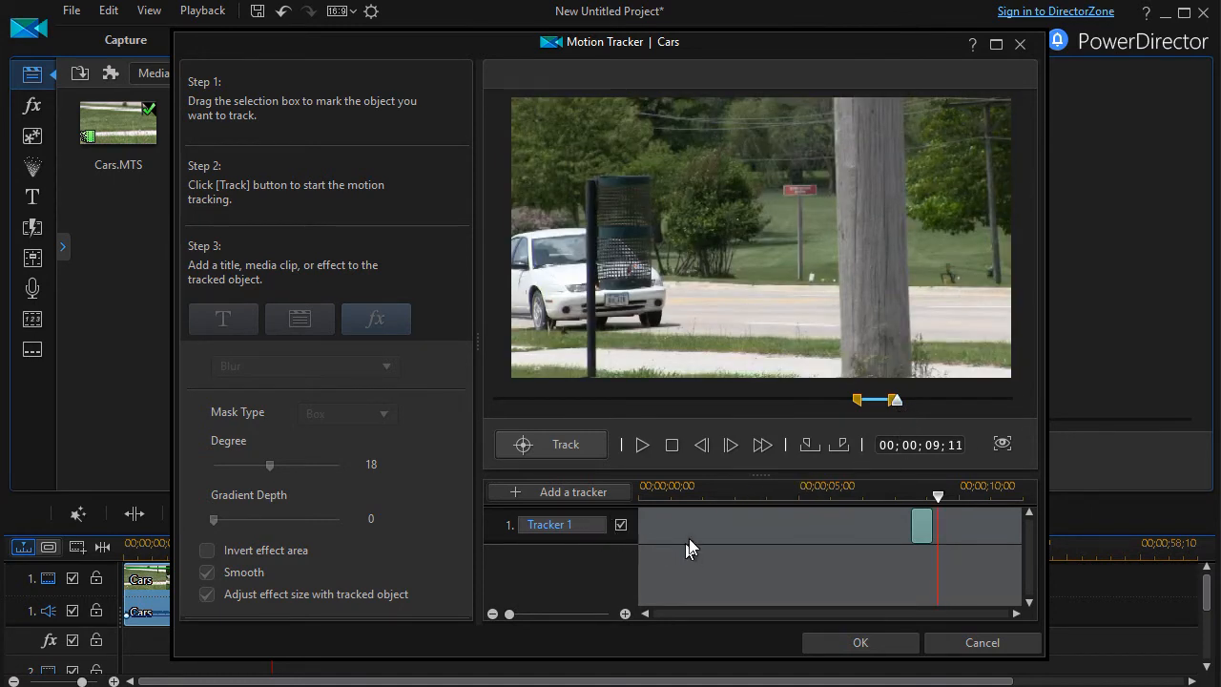
left_click(701, 446)
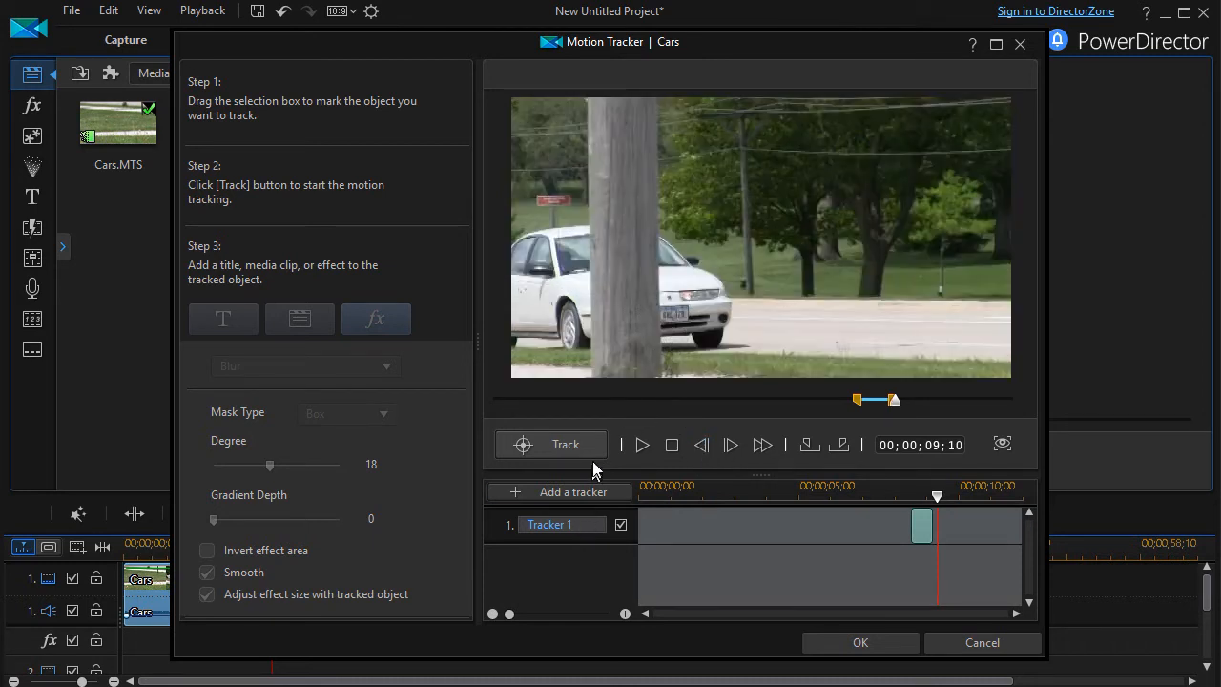
left_click(587, 490)
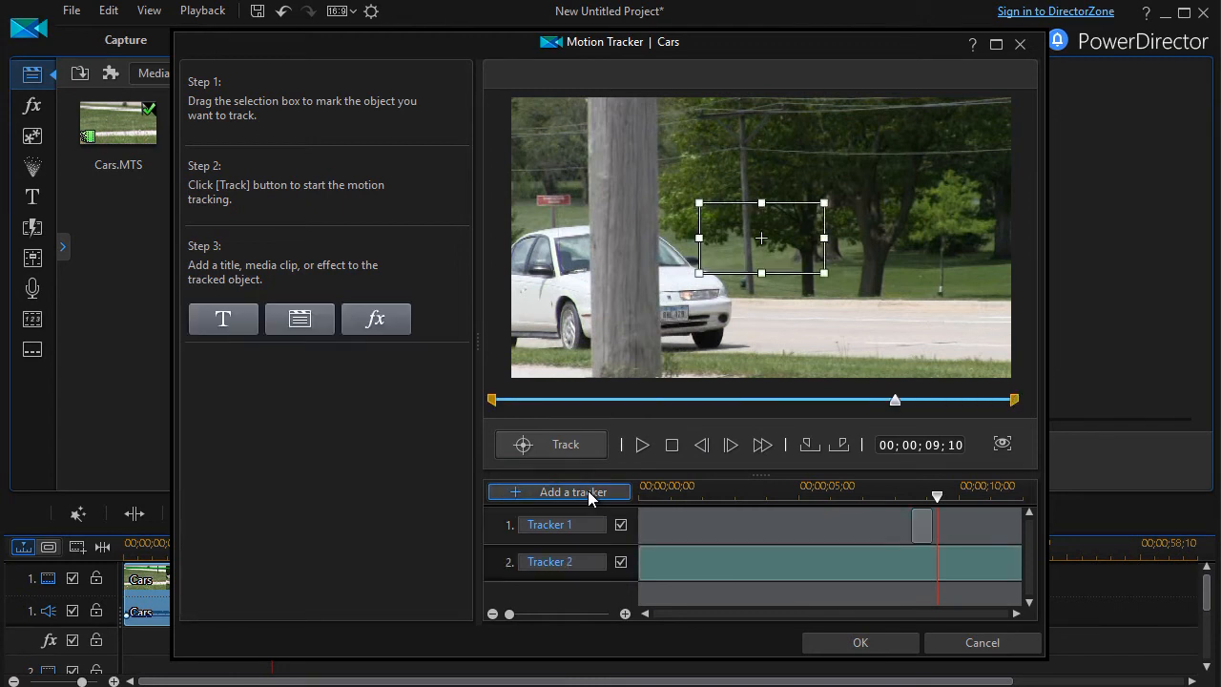
mouse_move(824, 202)
left_mouse_down()
mouse_move(736, 240)
mouse_move(679, 325)
mouse_move(674, 316)
left_mouse_up()
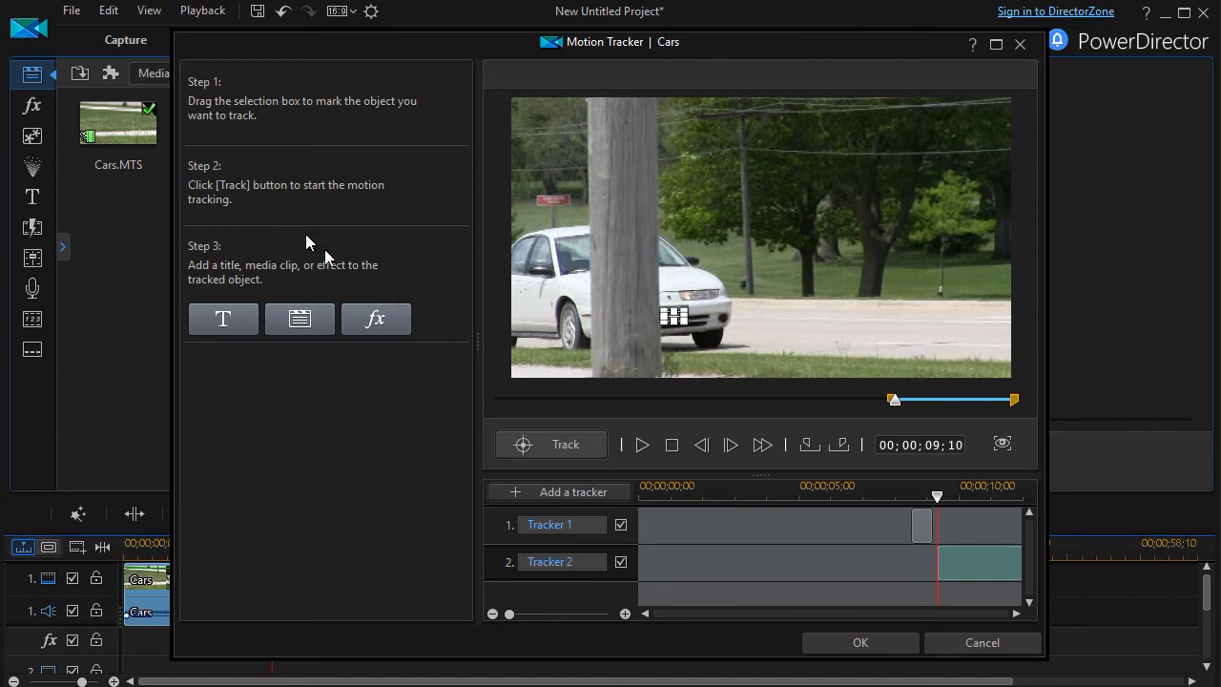
left_click(565, 444)
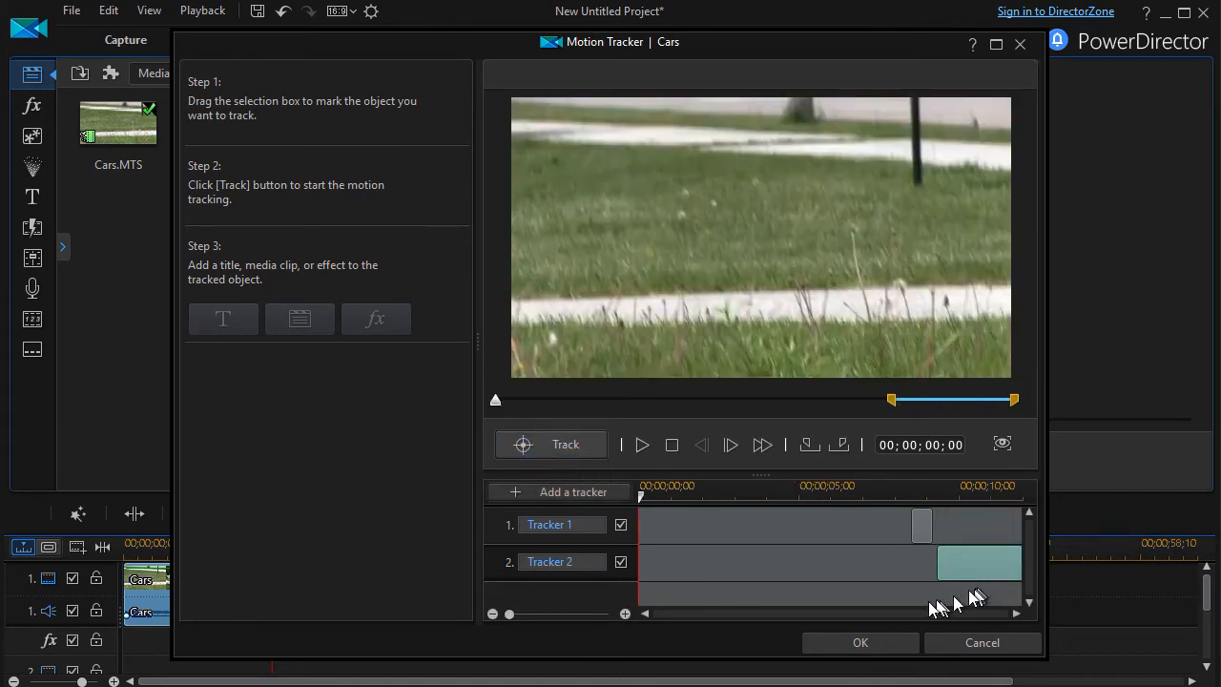
- Add a Blur effect to Tracker 2, enlarge its box, set the degree to 19 and adjust effect size with the tracked object
left_click_drag(648, 501, 940, 546)
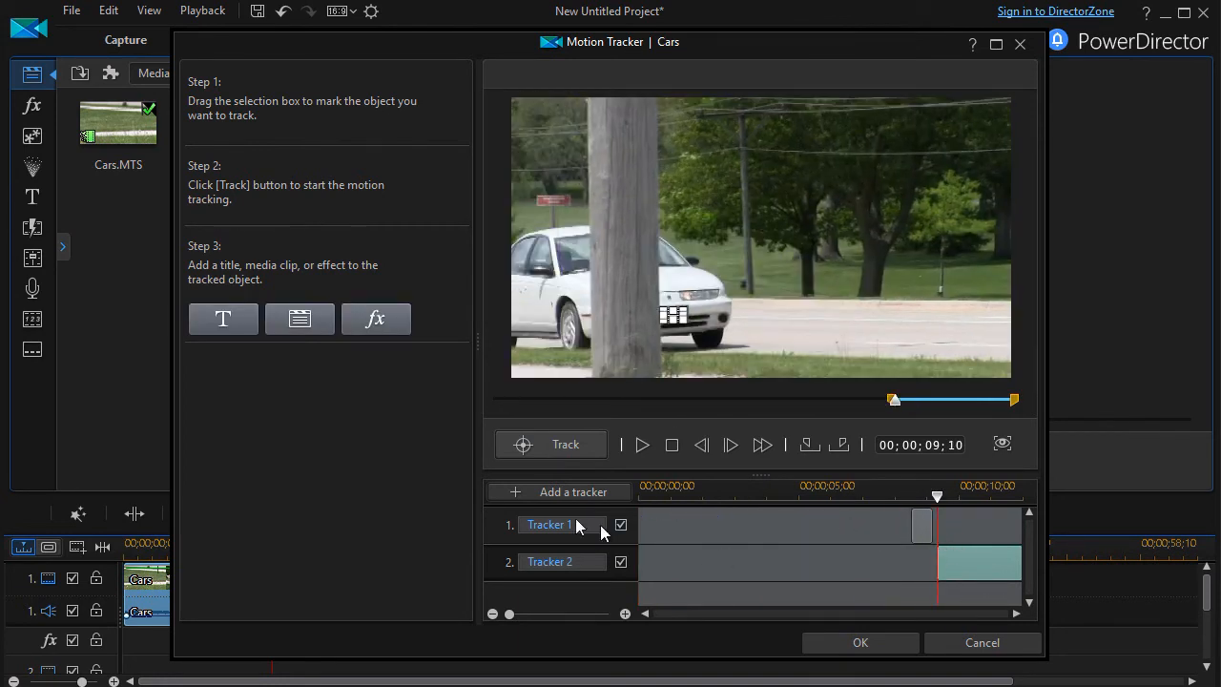
left_click(377, 332)
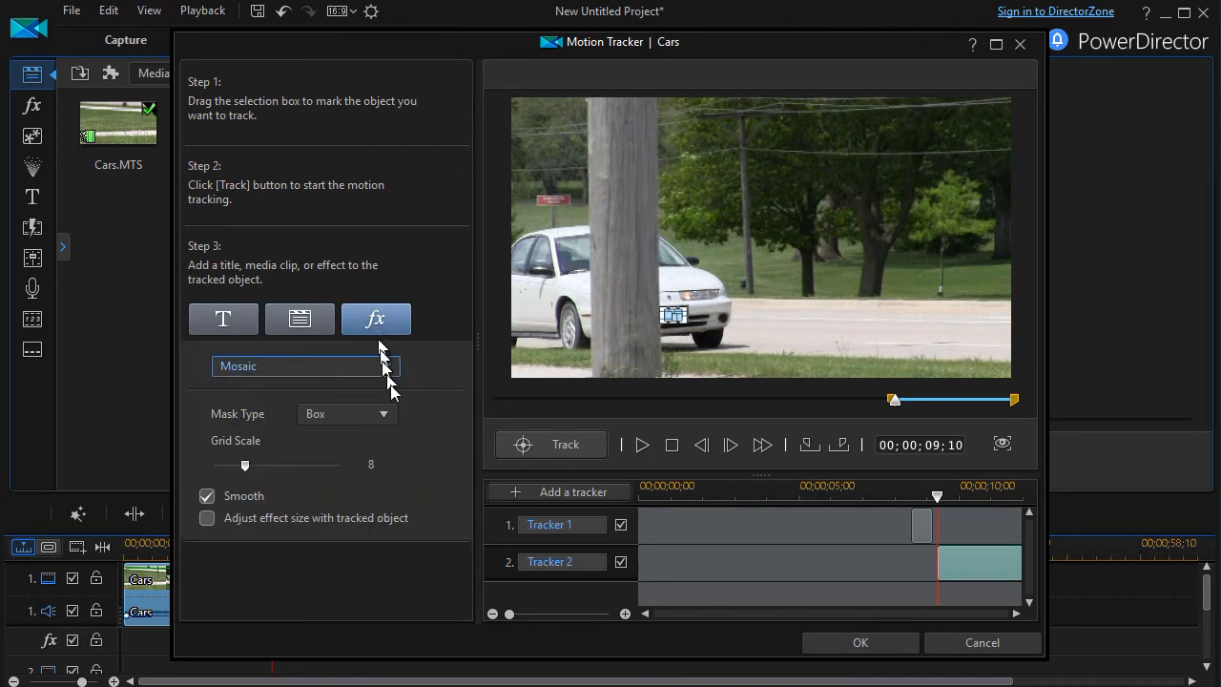
left_click(391, 368)
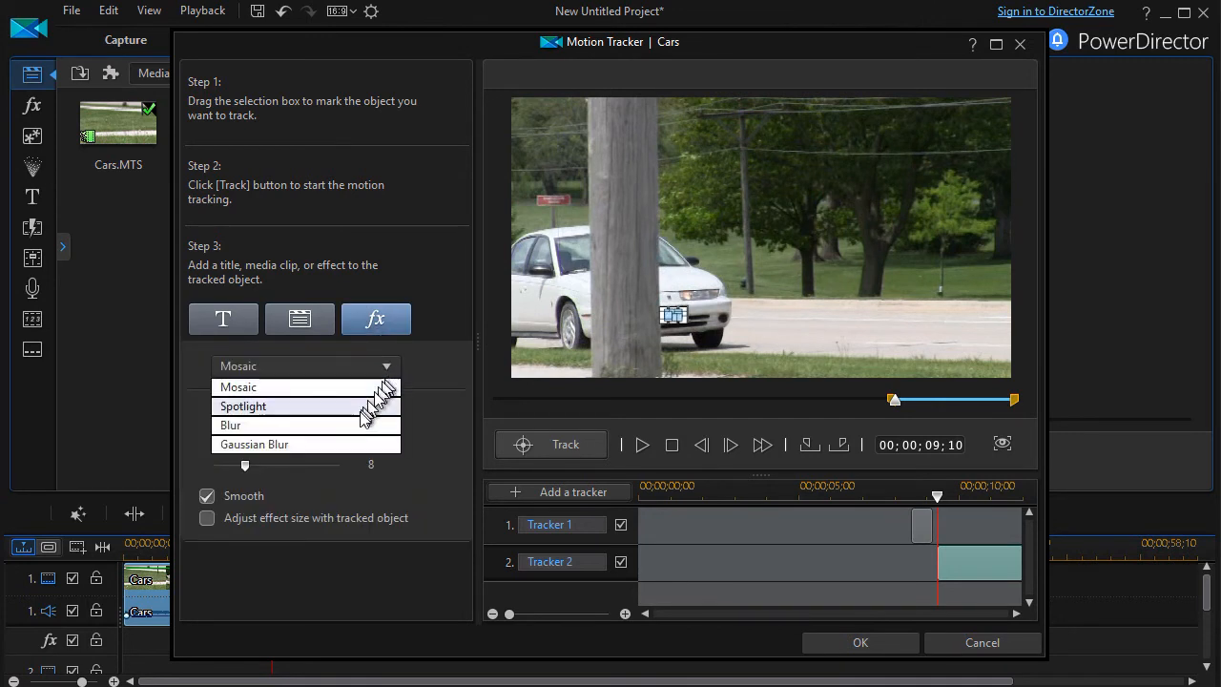
left_click(355, 423)
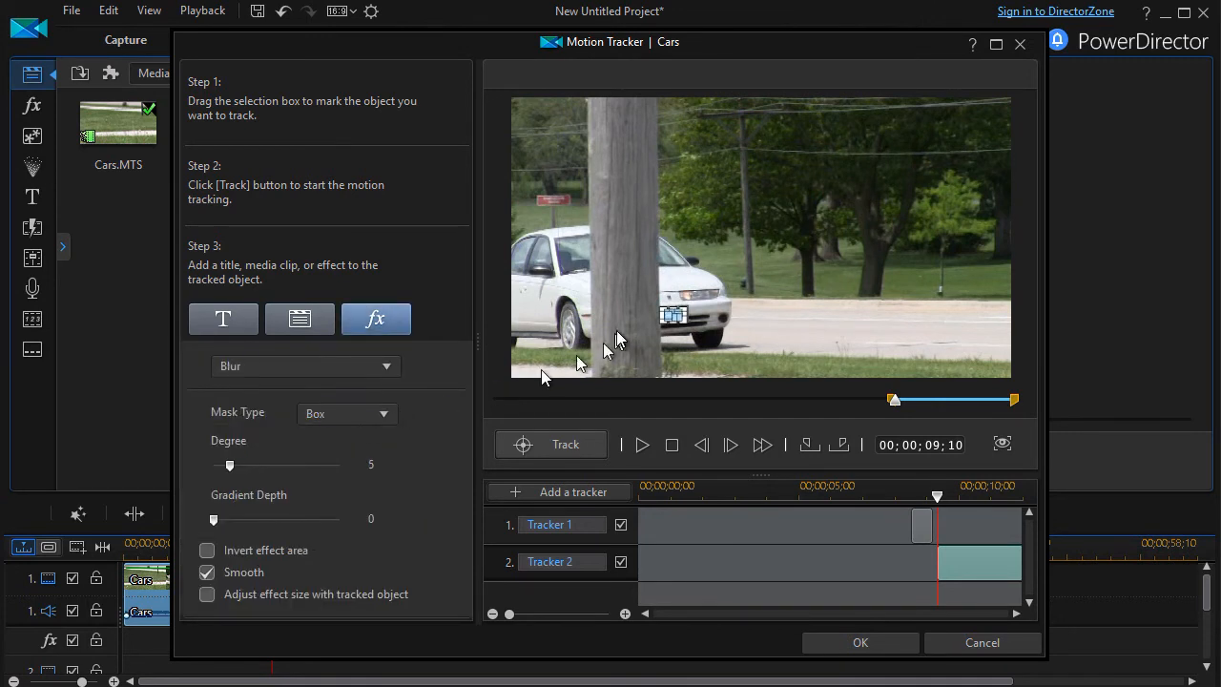
left_click_drag(677, 309, 658, 329)
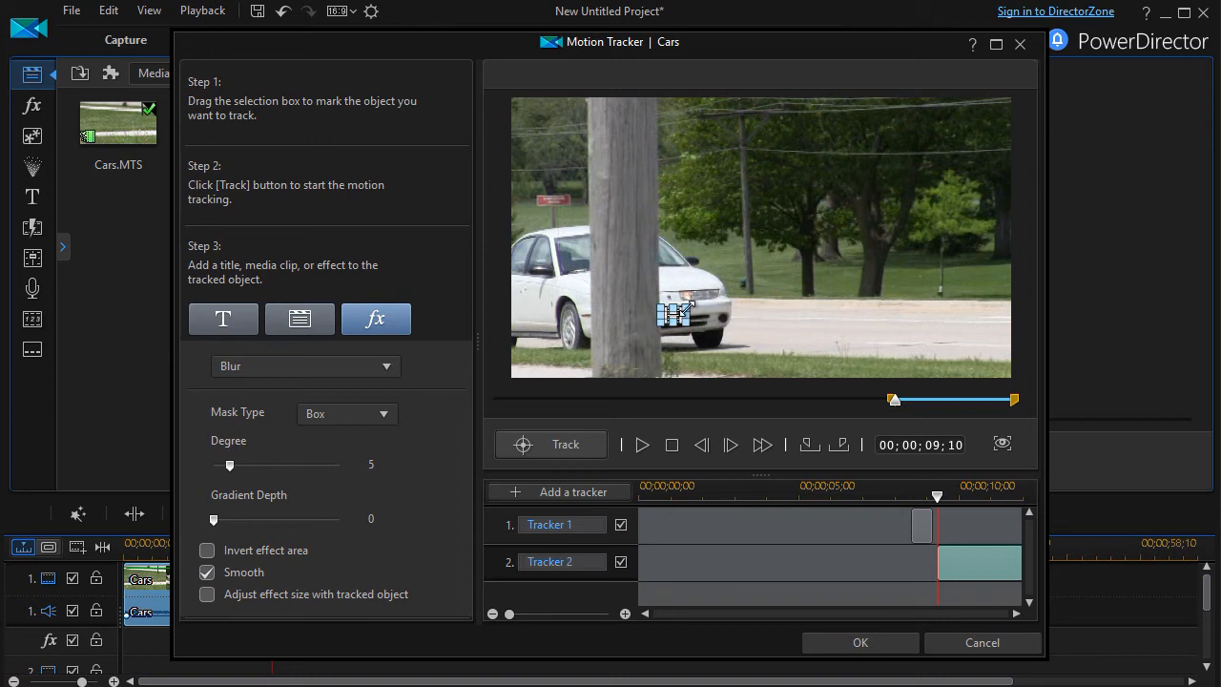
left_click(207, 594)
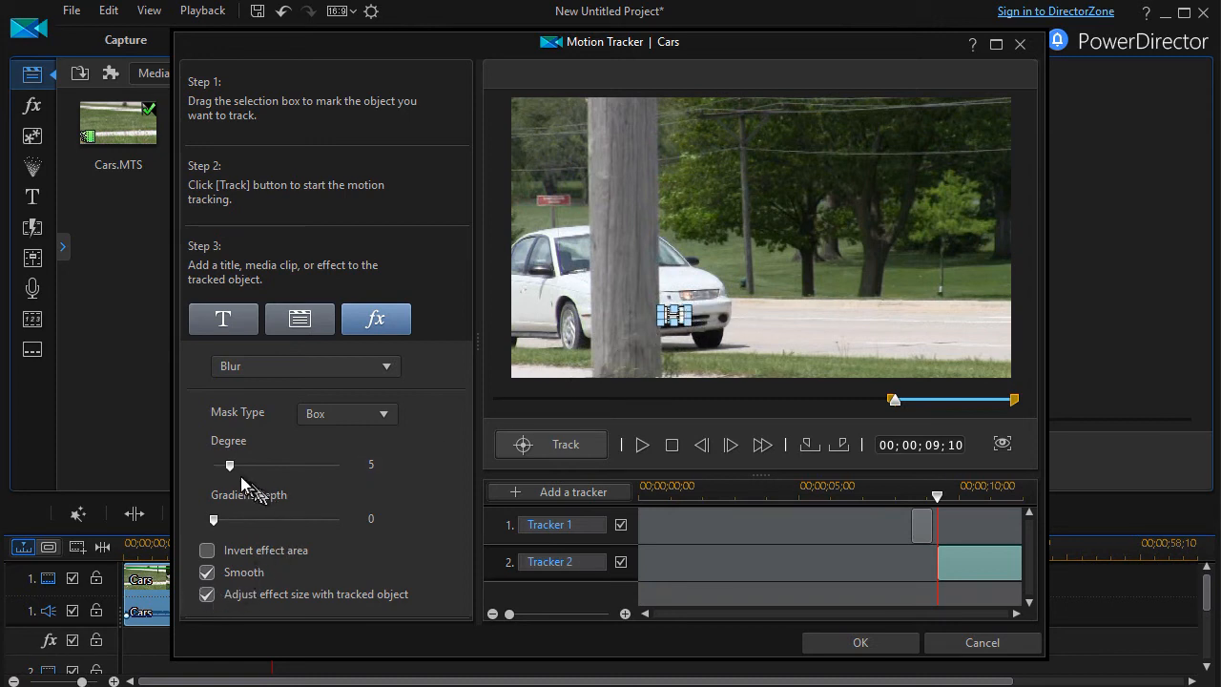
left_click_drag(230, 466, 275, 467)
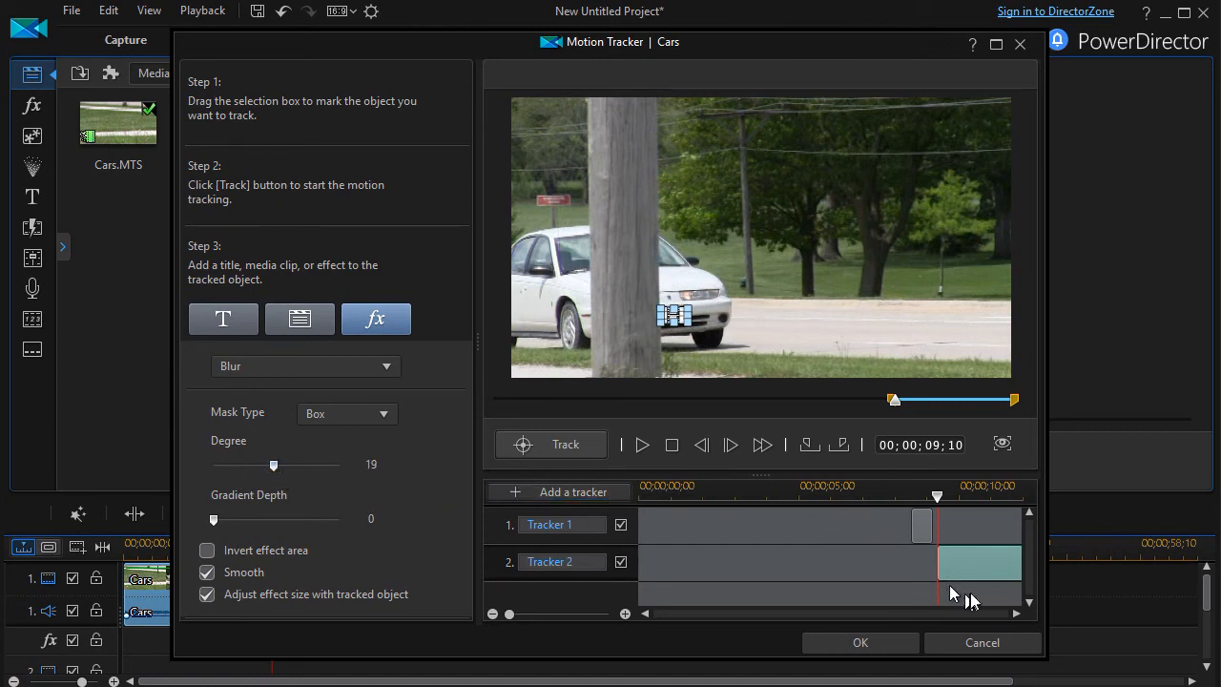
- Play the clip from 00;00;08;12 to check the blur from both trackers on the licence plate
left_click(895, 401)
left_click_drag(890, 417, 856, 419)
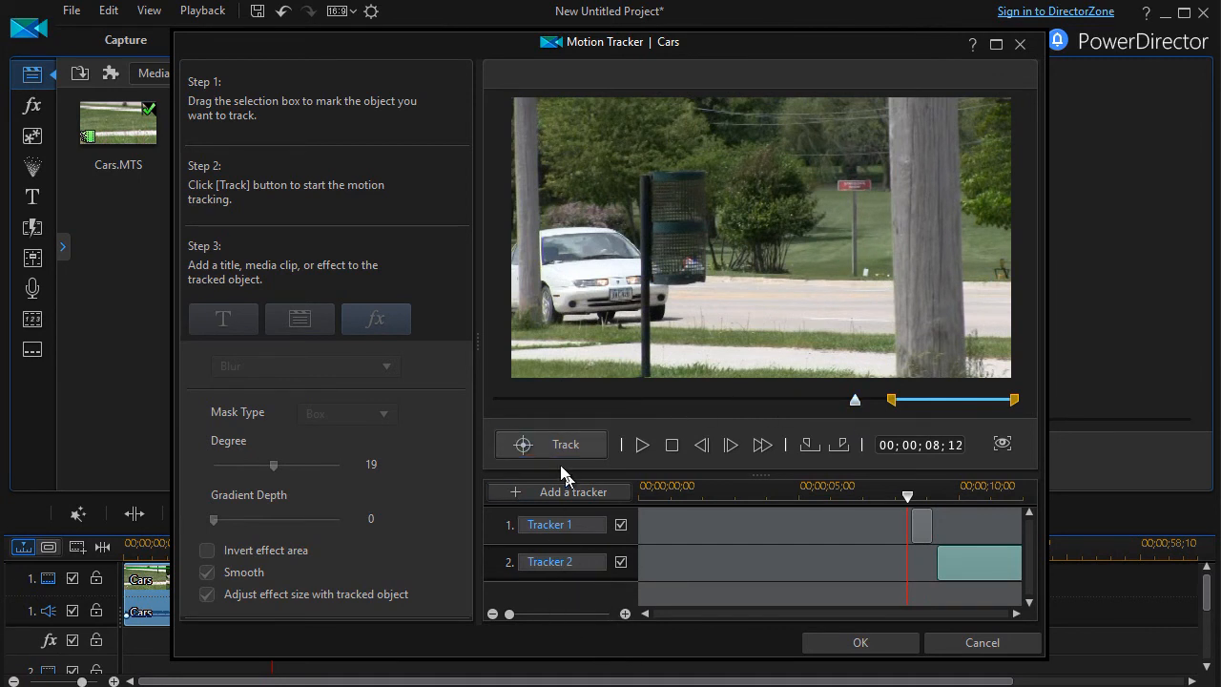
left_click(644, 446)
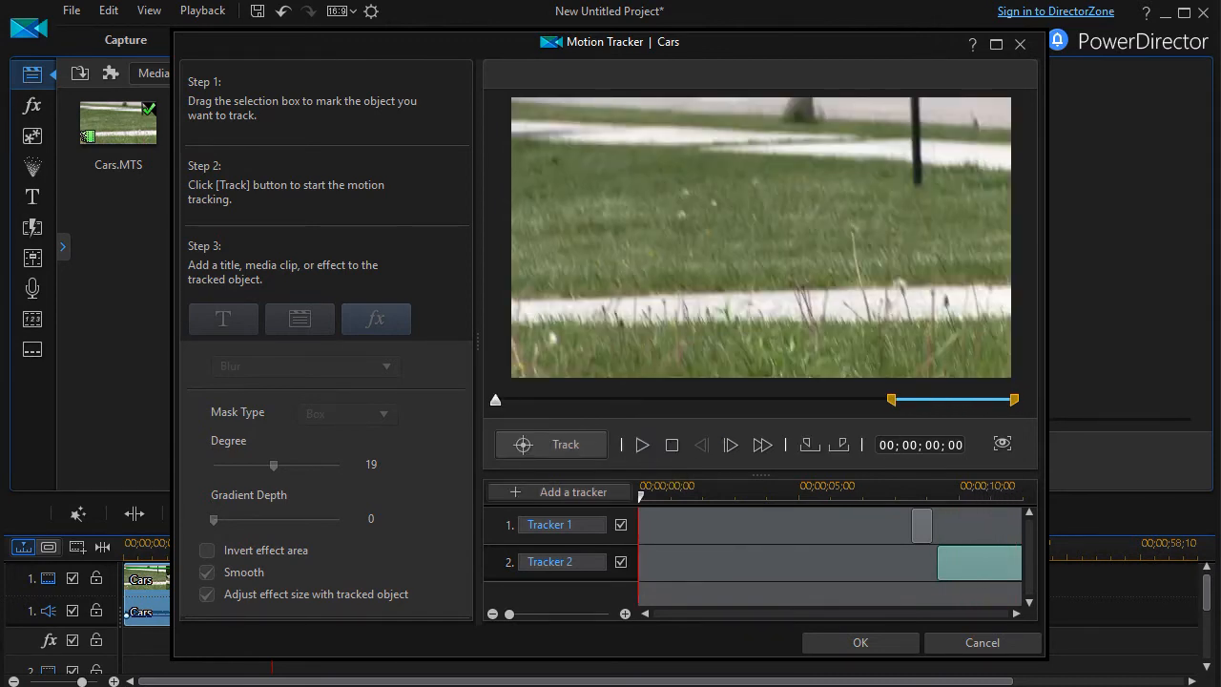
- Apply the motion tracking to the Cars clip and play the movie from 00;00;08;16
left_click(865, 643)
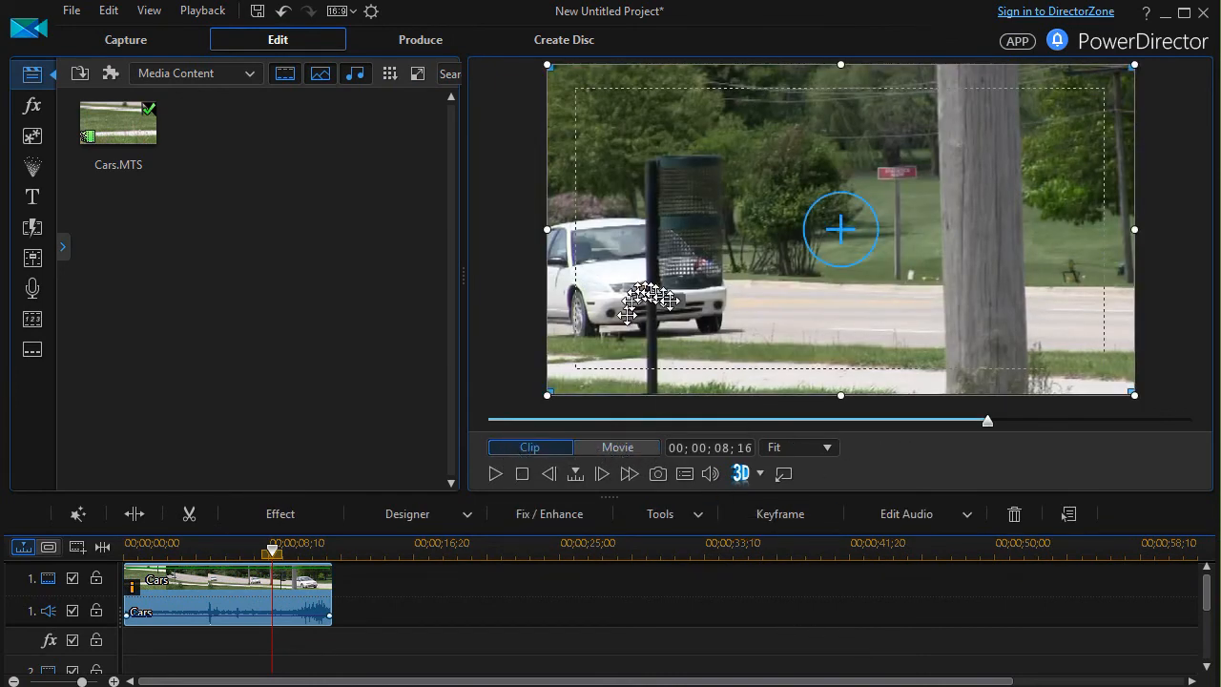
left_click(495, 473)
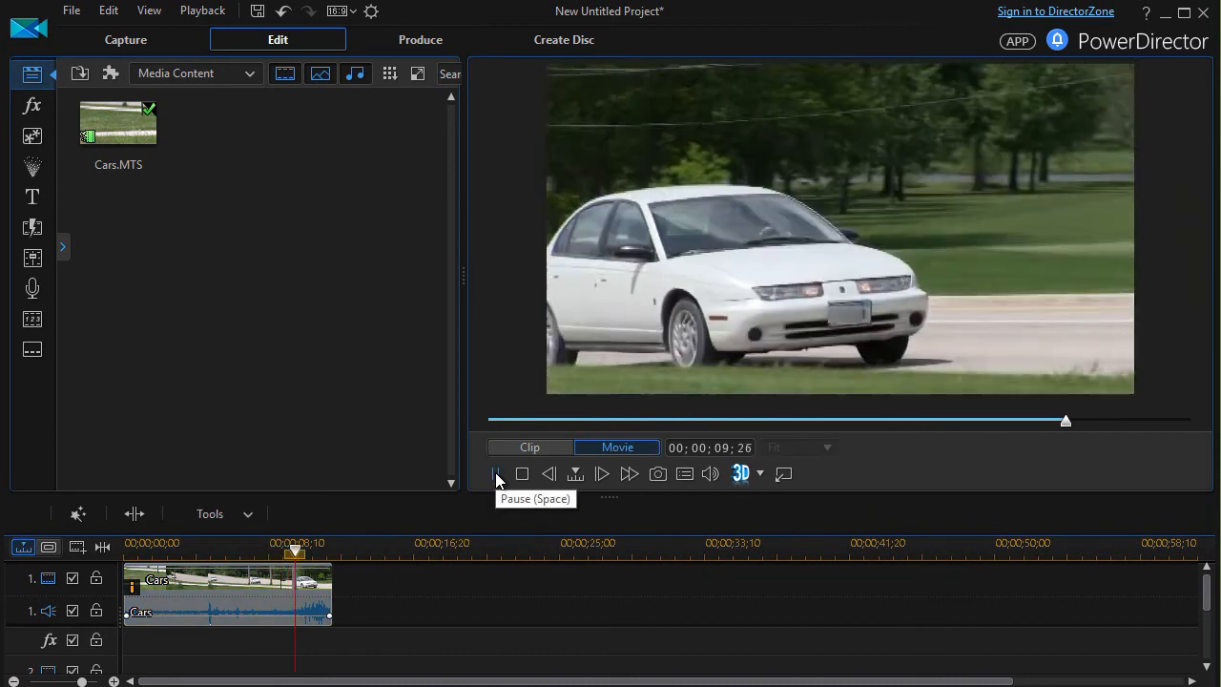